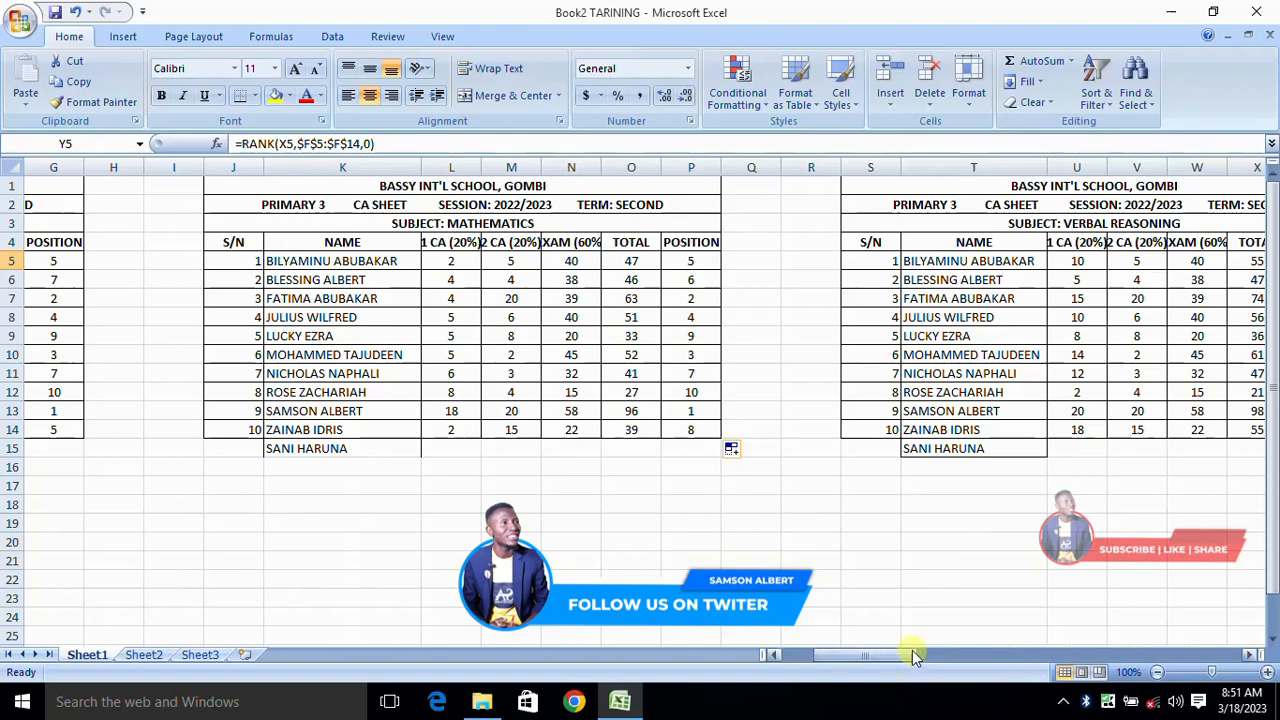
Step: Enter 11, 2, 3, 5, 6, 7, 8, 9, 15 and 3 as the second CA scores in V5:V14 for Verbal Reasoning
left_click_drag(868, 662, 895, 660)
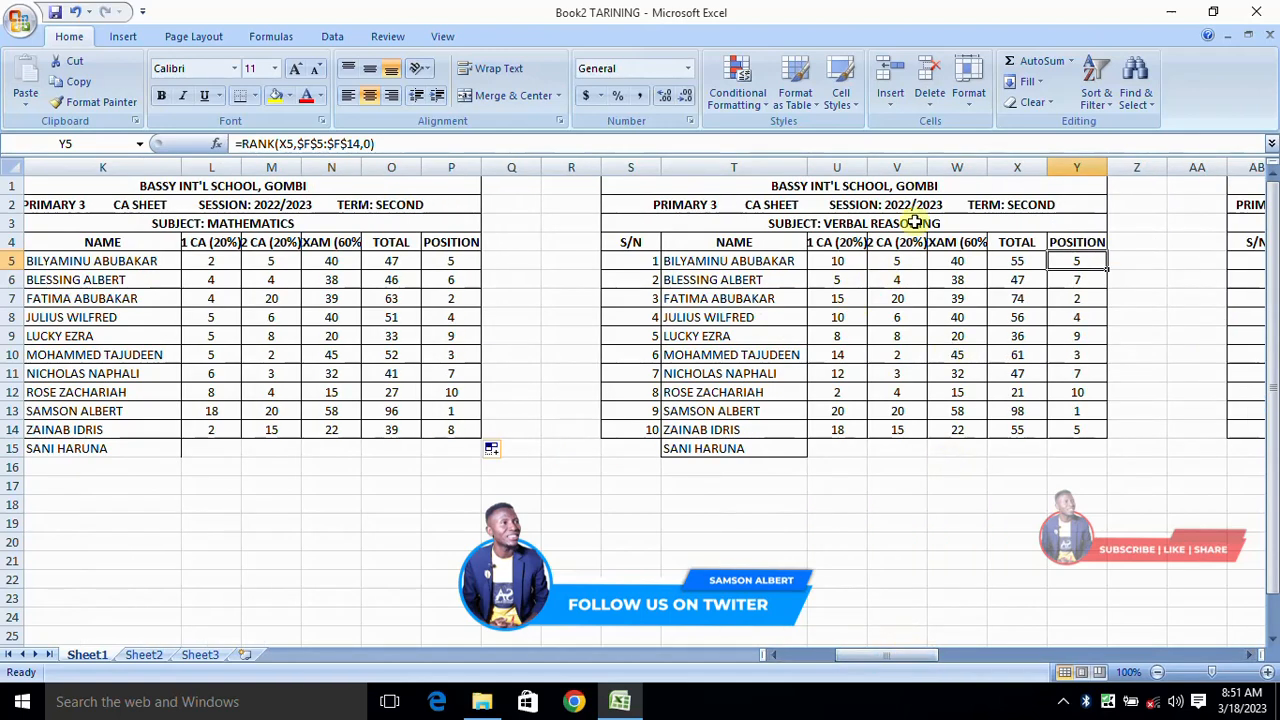
left_click(912, 262)
type("11")
key("Return")
type("2")
key("Return")
type("3")
key("Return")
type("5")
key("Return")
type("6")
key("Return")
type("7")
key("Return")
type("8")
key("Return")
type("9")
key("Return")
type("15")
key("Return")
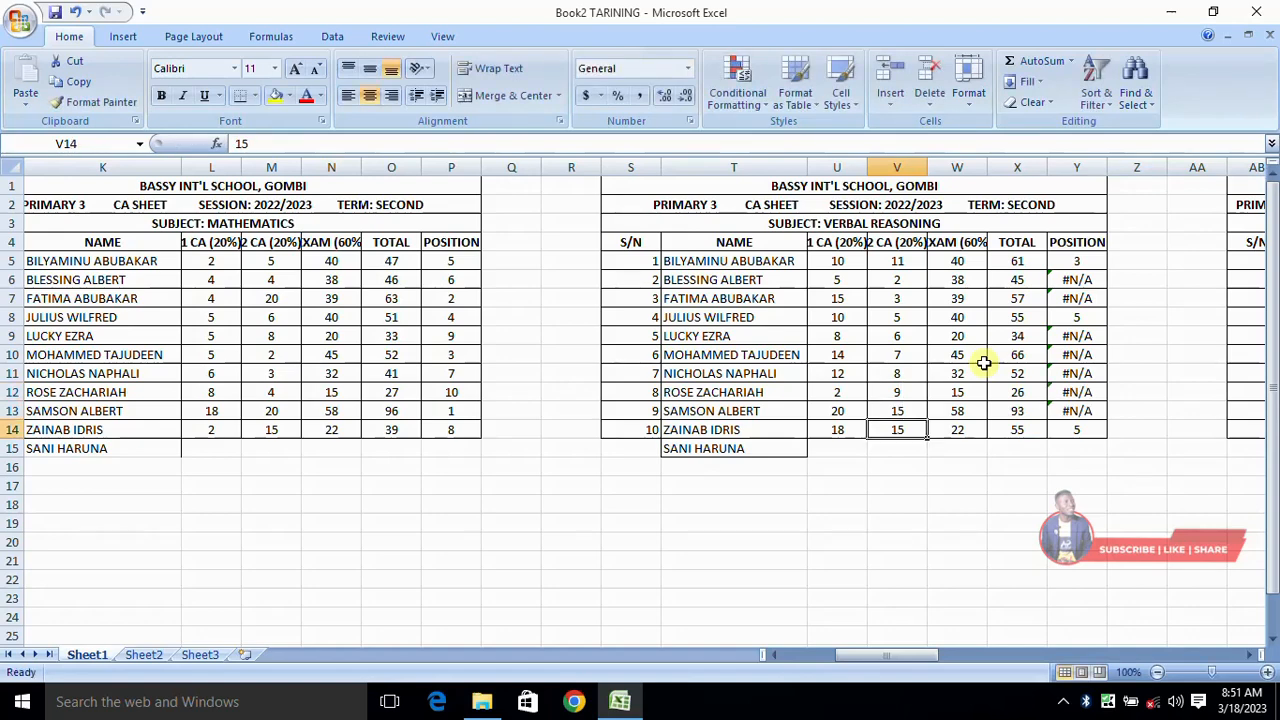
type("3")
key("Return")
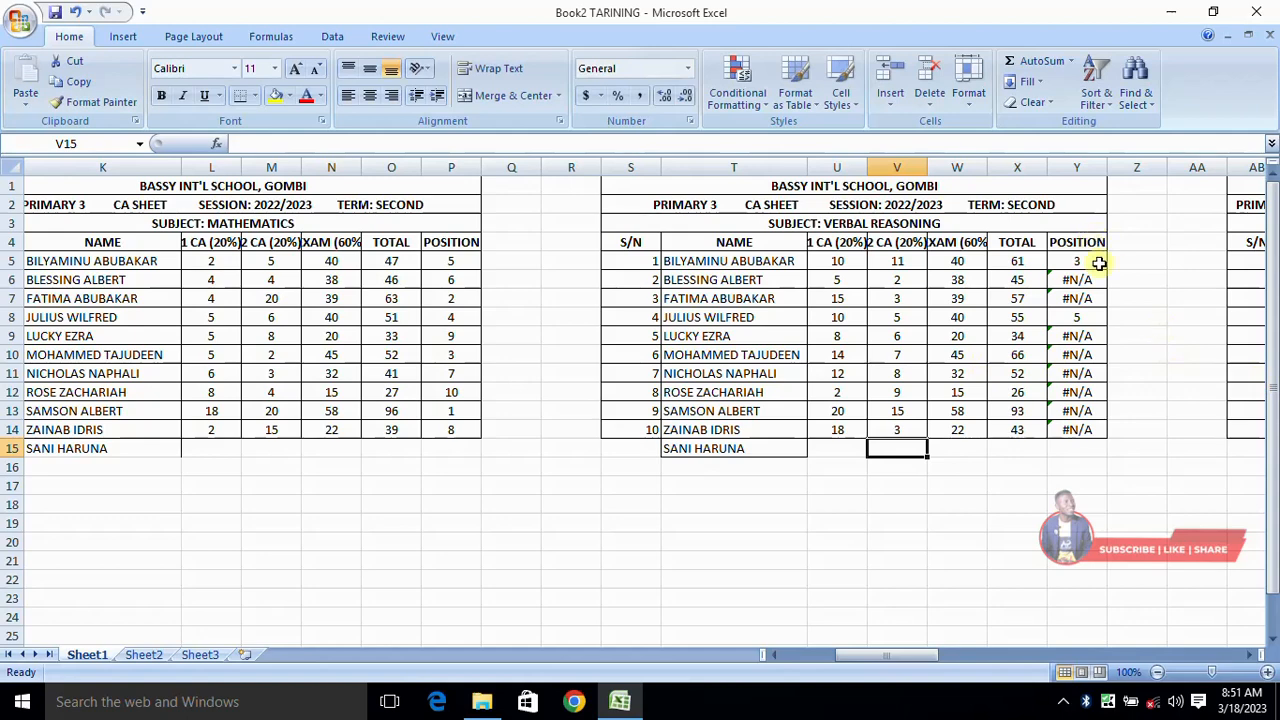
Step: Correct the Verbal Reasoning position formula in Y5 to =RANK(X5,$X$5:$X$14,0) and fill it down to Y14
left_click(1094, 261)
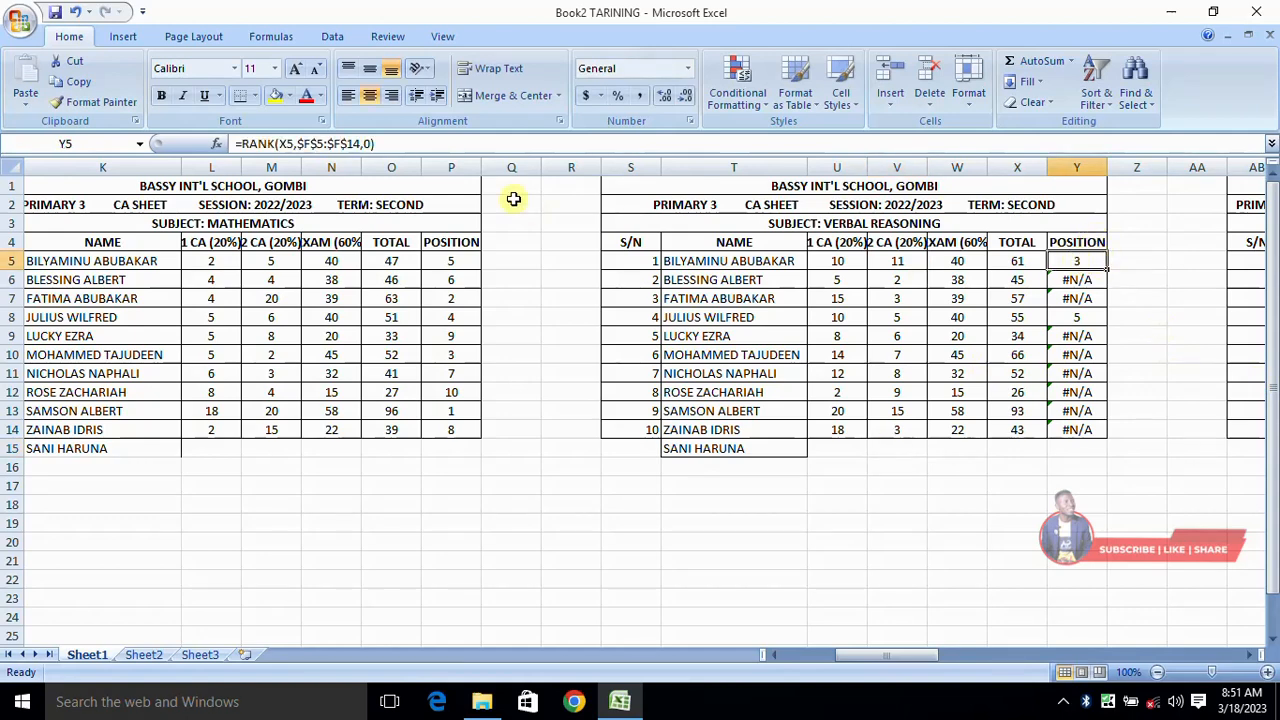
left_click(310, 143)
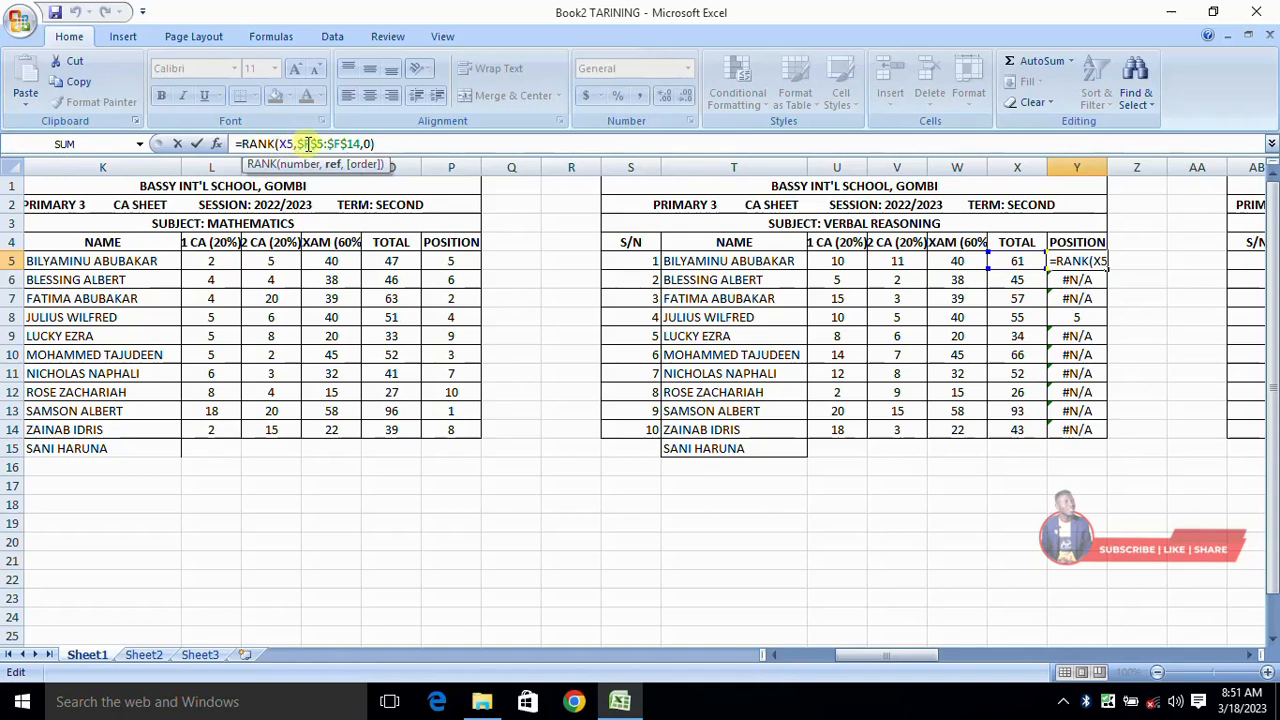
key("BackSpace")
type("X")
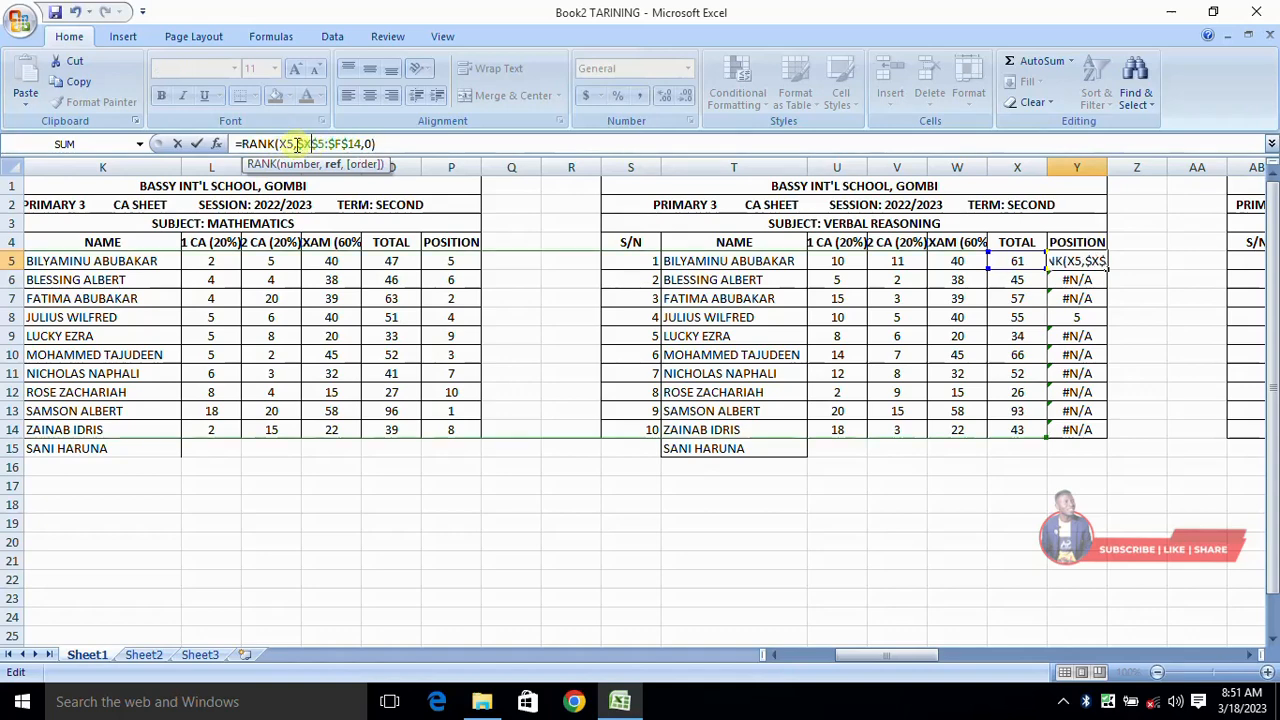
left_click(342, 143)
key("BackSpace")
type("X")
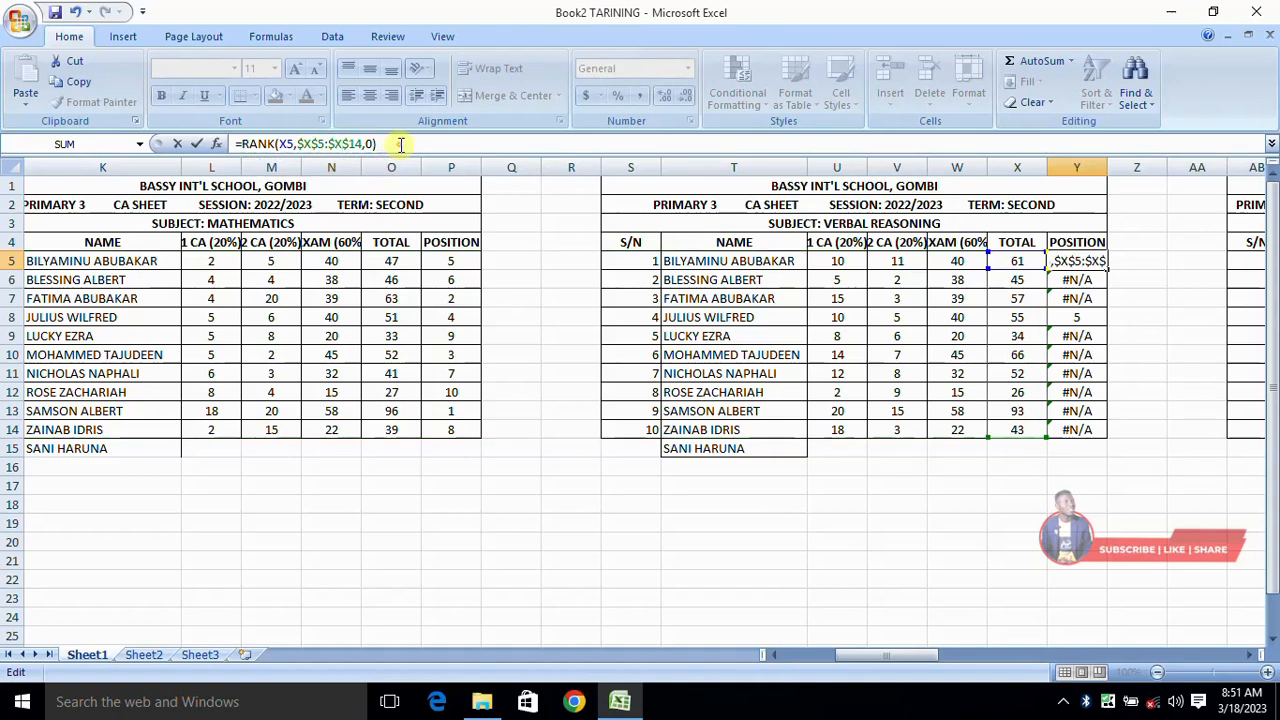
key("Return")
key("Return")
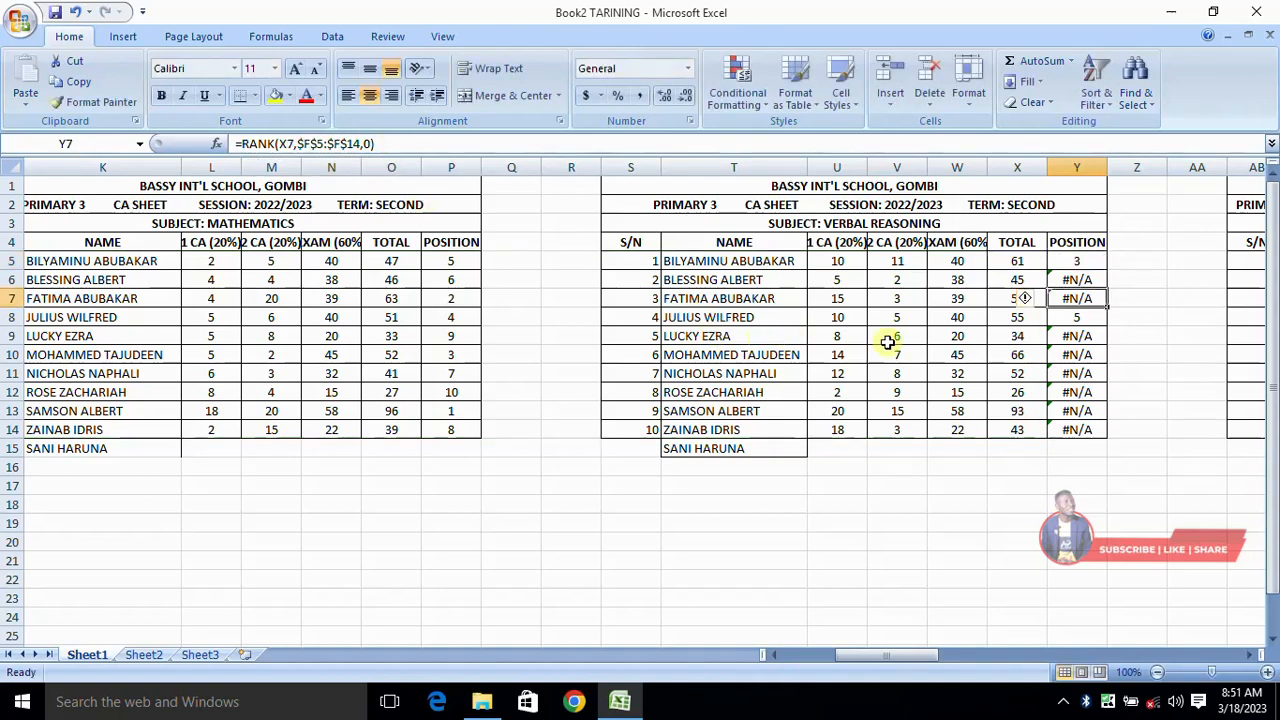
left_click(1090, 262)
left_click_drag(1108, 271, 1106, 440)
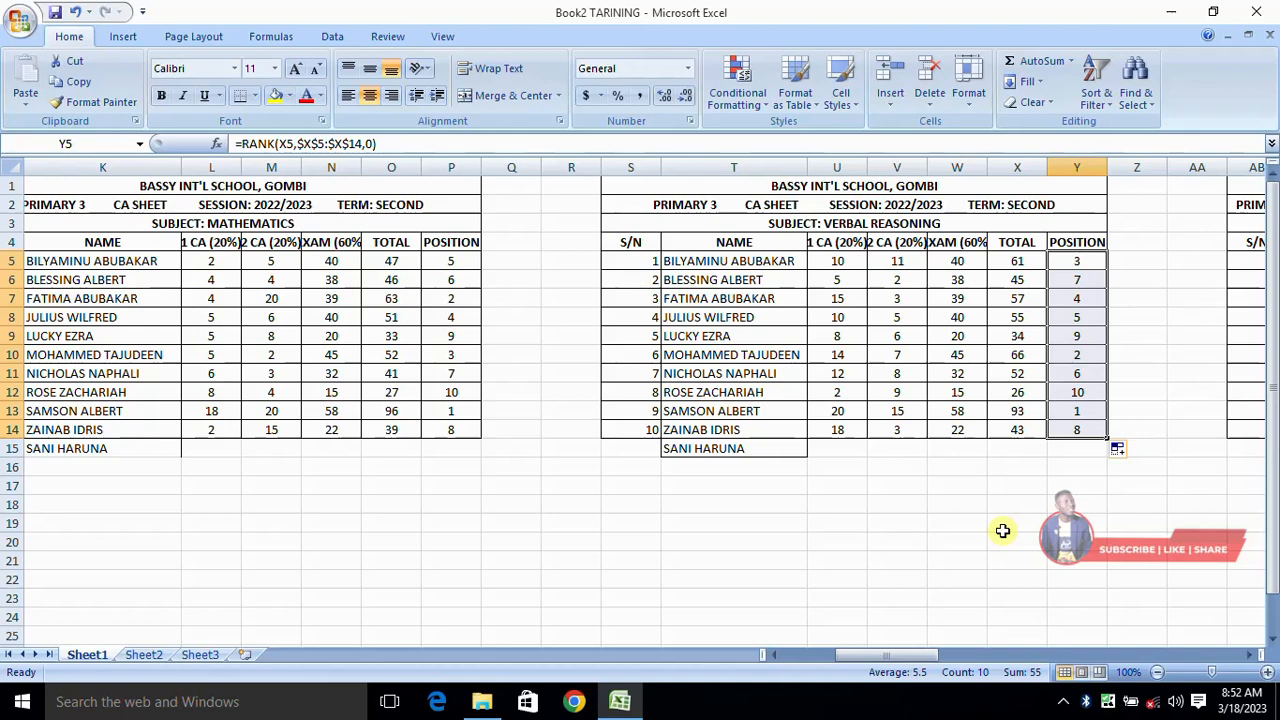
Step: Correct the misspelled subject heading in AB3 to SUBJECT: QUANTITATIVE REASONING
left_click_drag(866, 655, 922, 660)
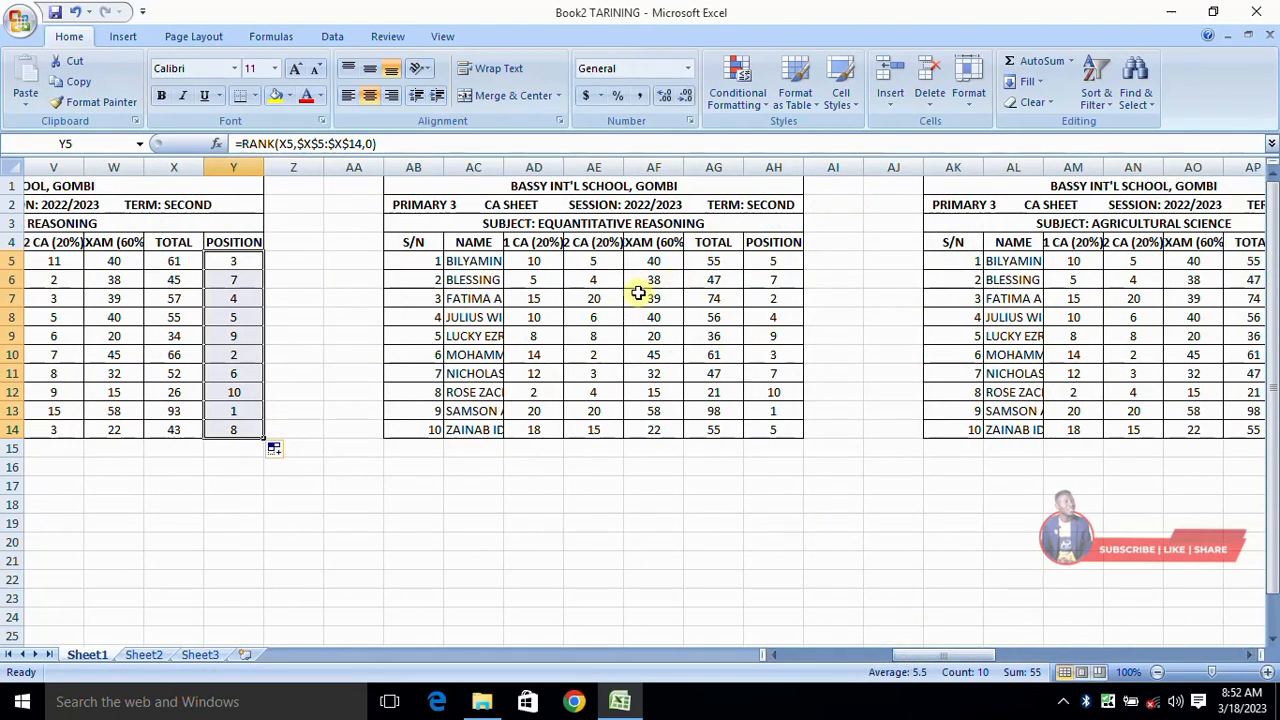
left_click(540, 221)
double_click(542, 222)
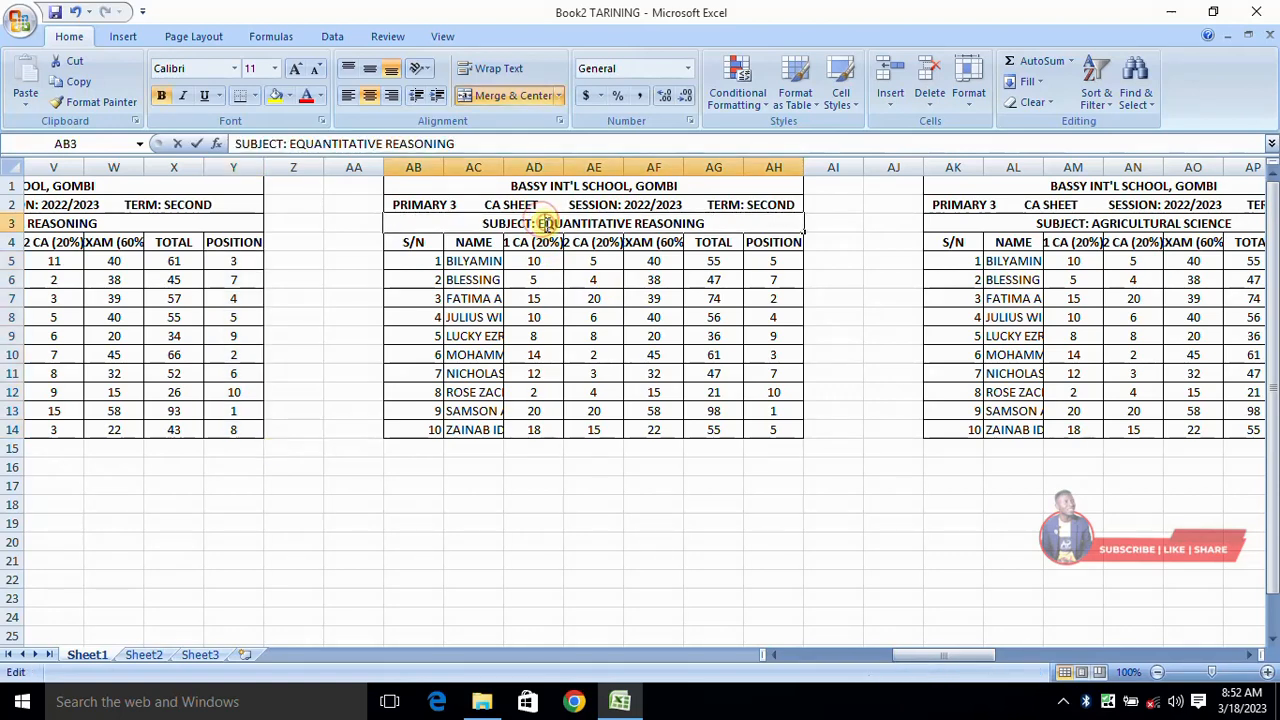
key("Return")
key("Return")
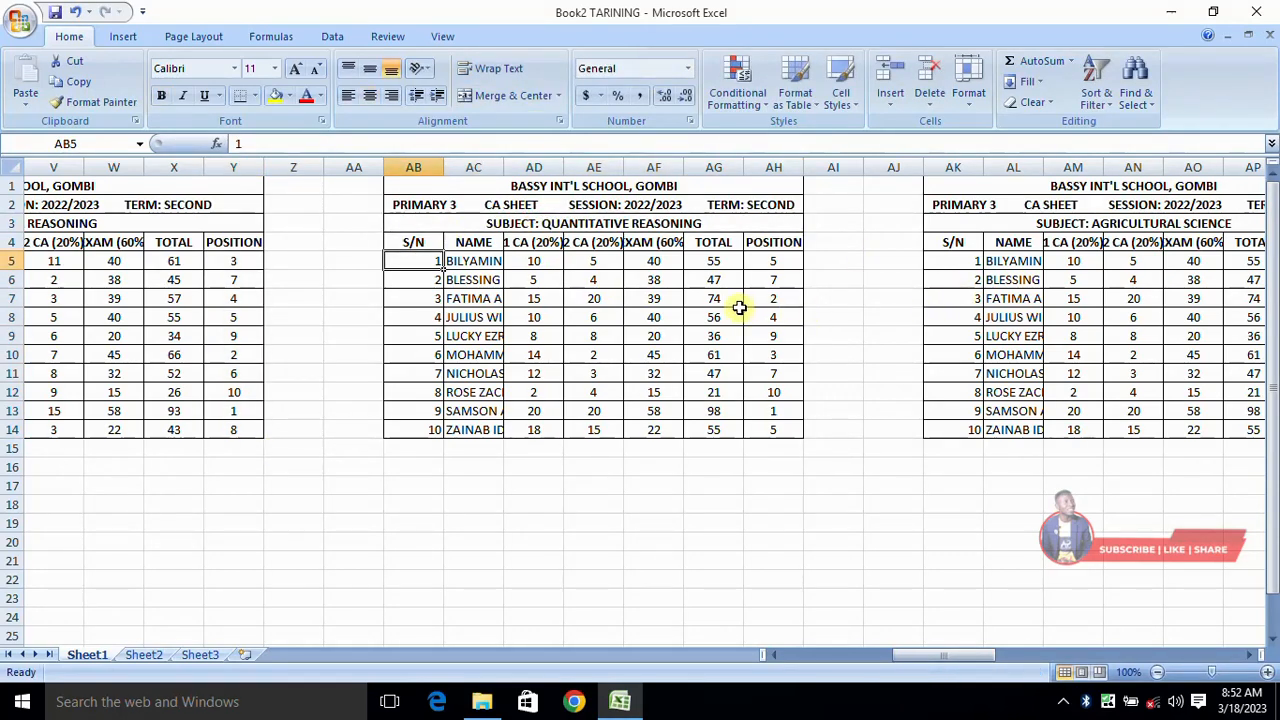
Step: Enter 6, 1, 19, 4, 5, 6, 7, 8, 18 and 16 as the first CA scores in AD5:AD14 for Quantitative Reasoning
left_click_drag(972, 657, 965, 657)
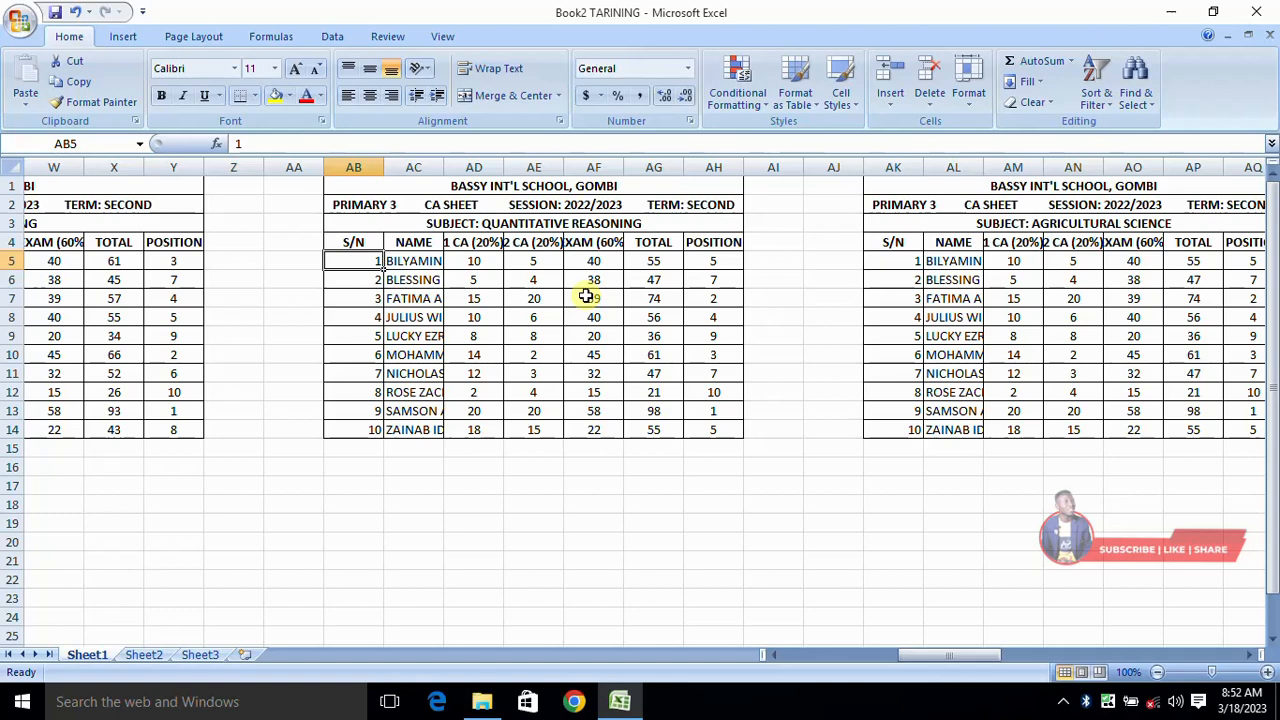
left_click(490, 265)
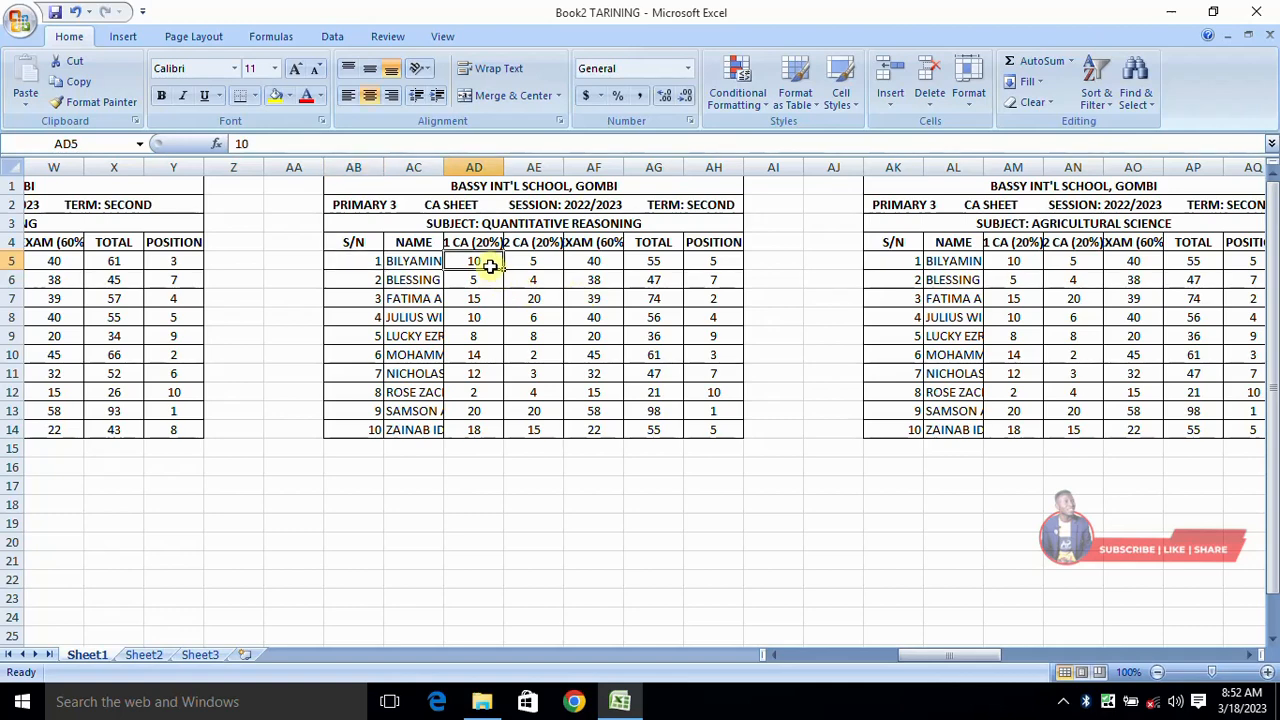
type("6")
key("Return")
type("1")
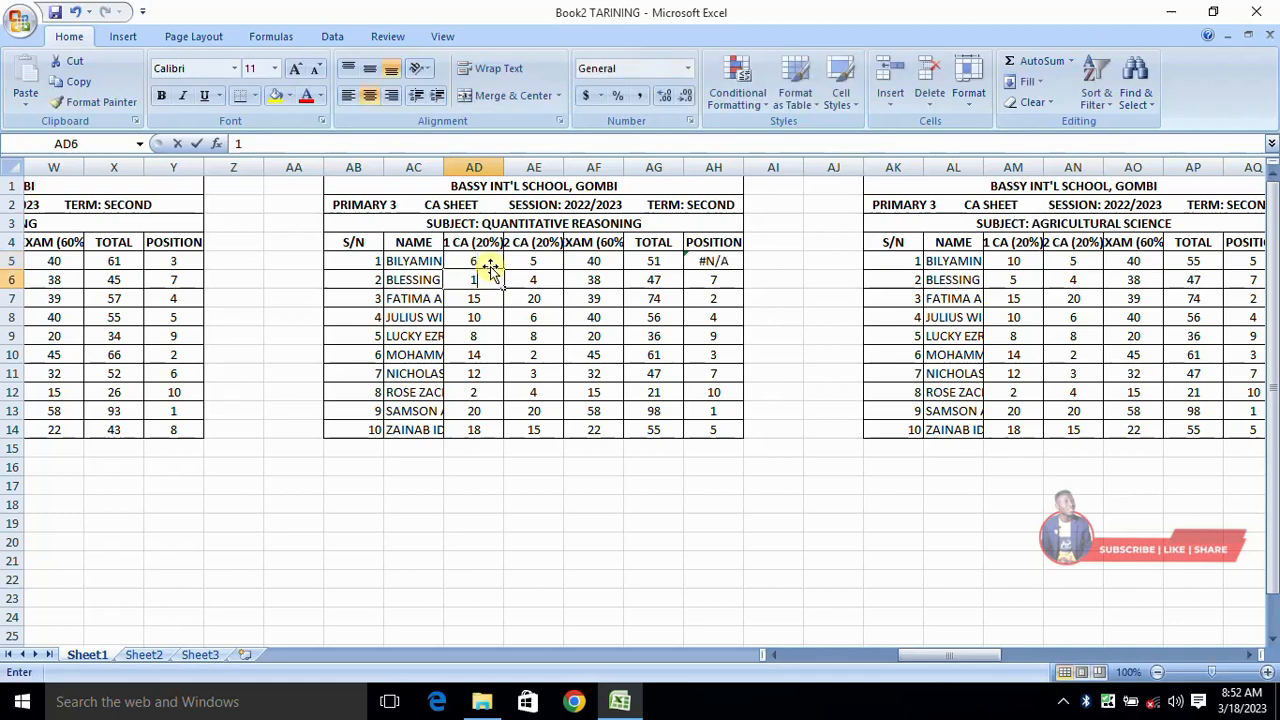
key("Return")
type("23")
key("Return")
key("Up")
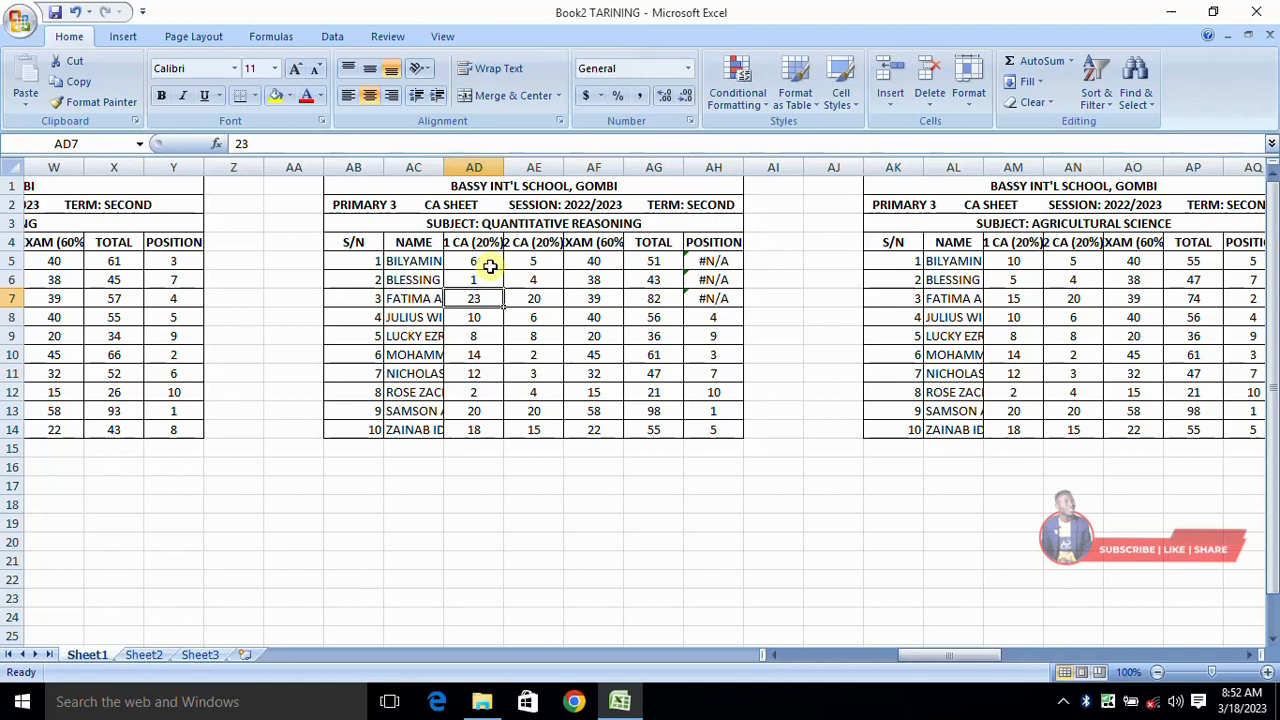
type("19")
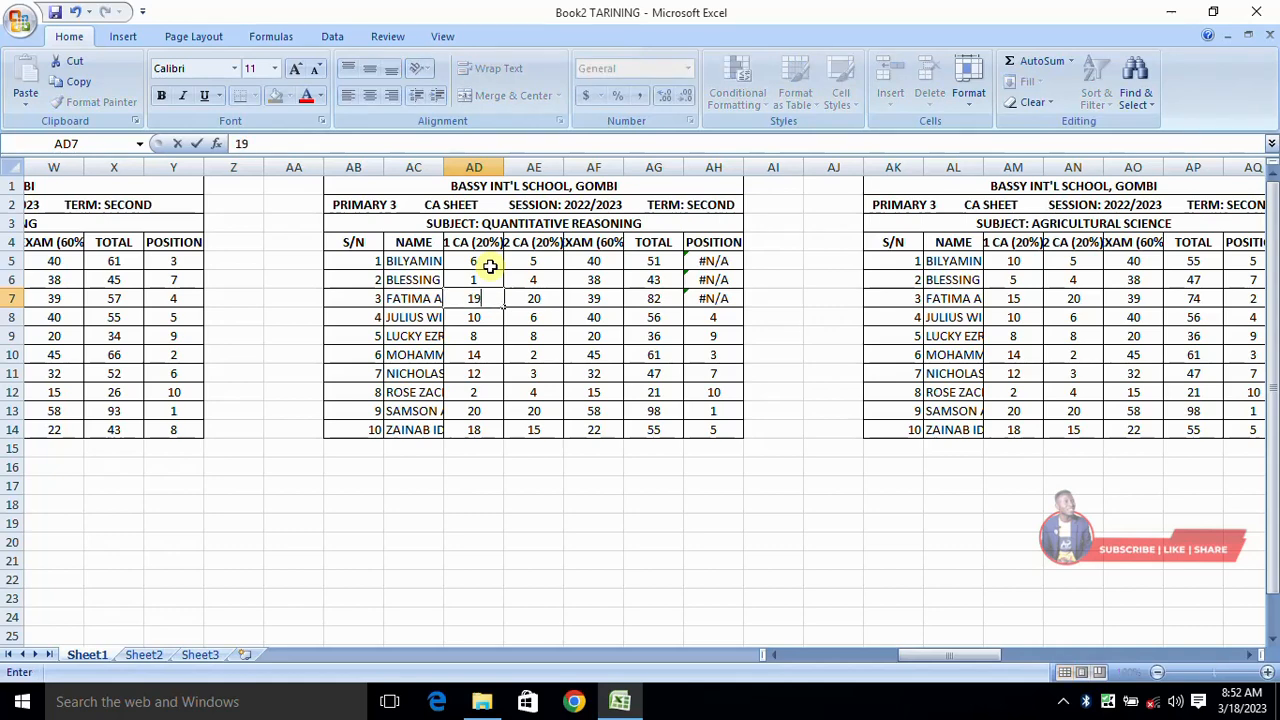
key("Return")
type("4")
key("Return")
type("5")
key("Return")
type("6")
key("Return")
type("7")
key("Return")
type("8")
key("Return")
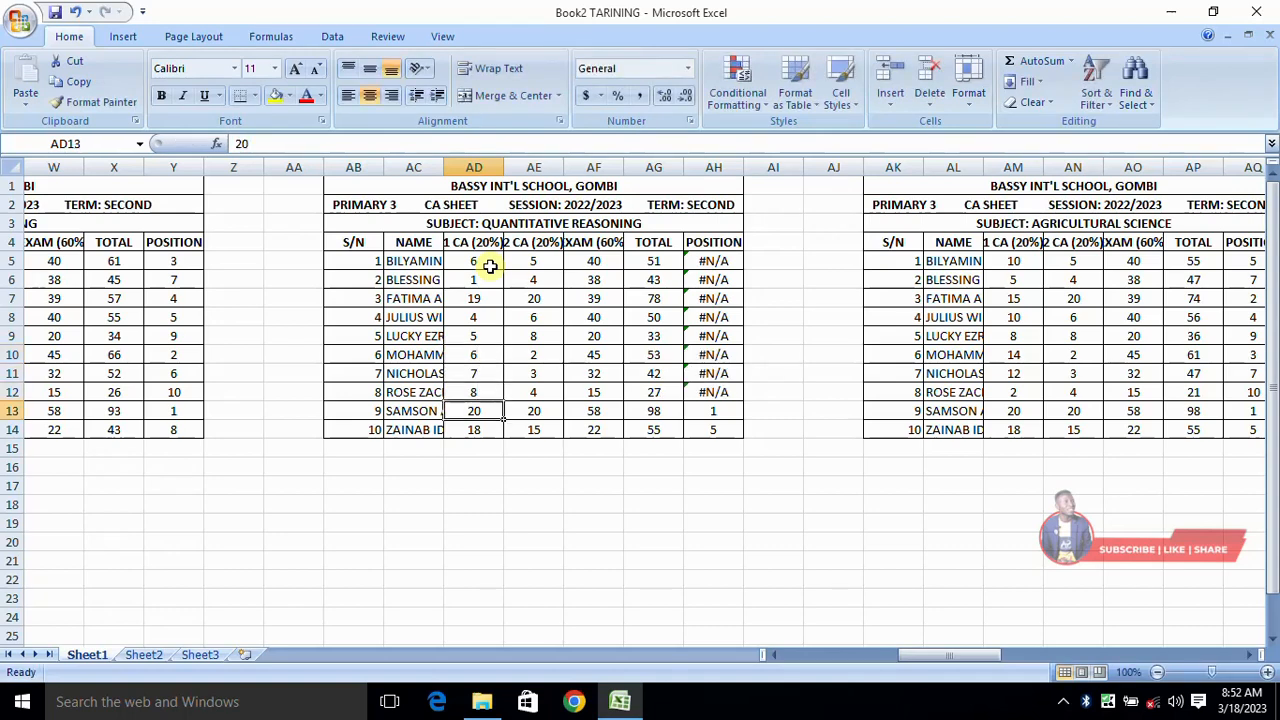
type("18")
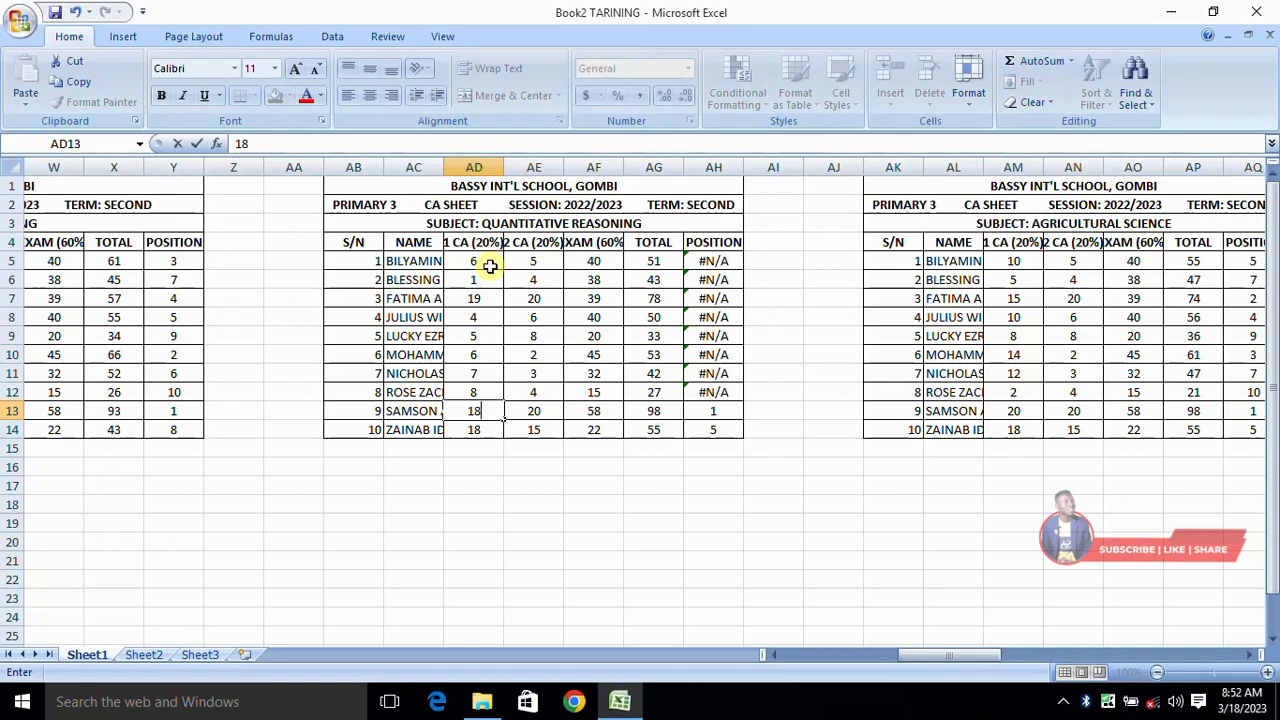
key("Return")
type("16")
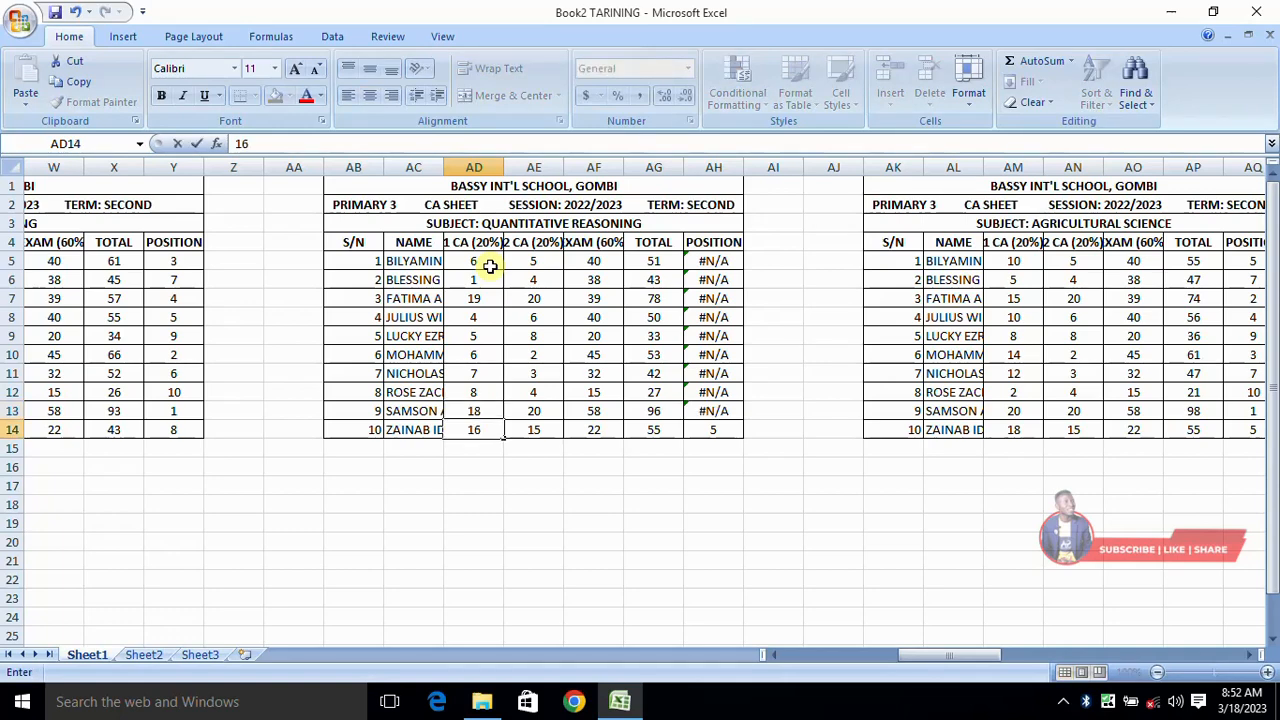
key("Return")
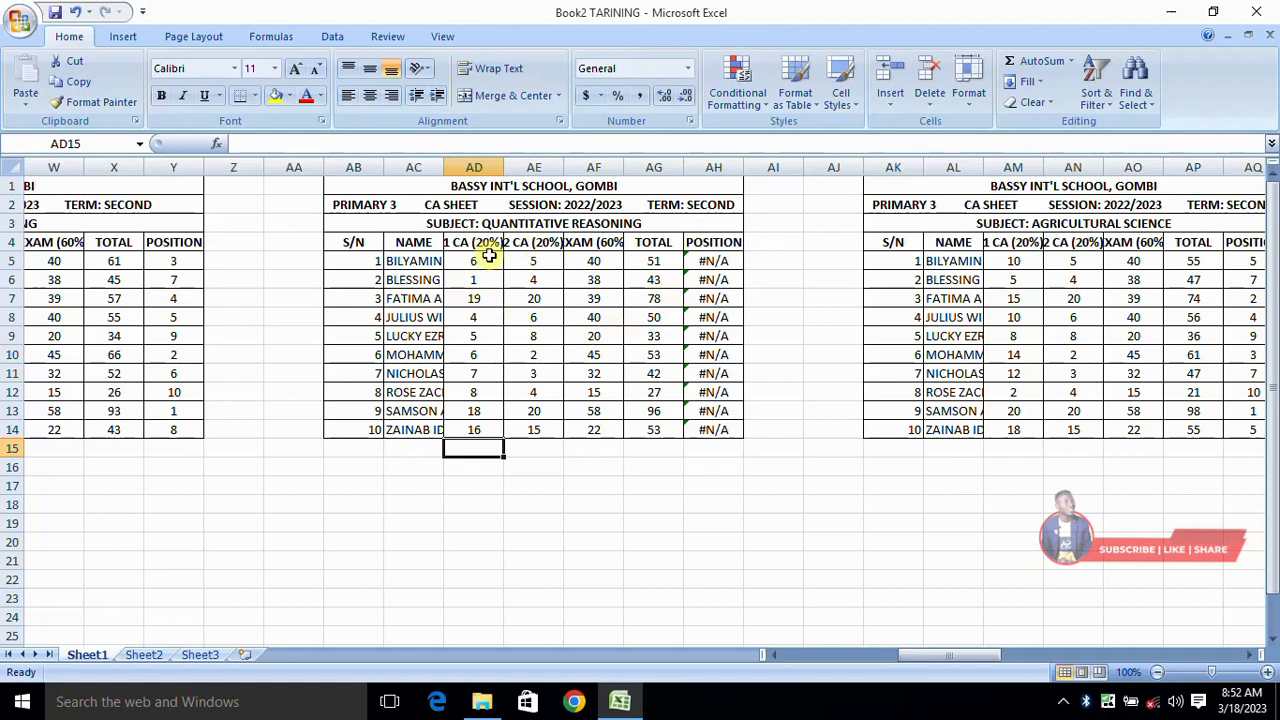
Step: Set the first pupil's second CA score for Quantitative Reasoning in AE5 to 6
left_click(534, 264)
type("6")
key("Return")
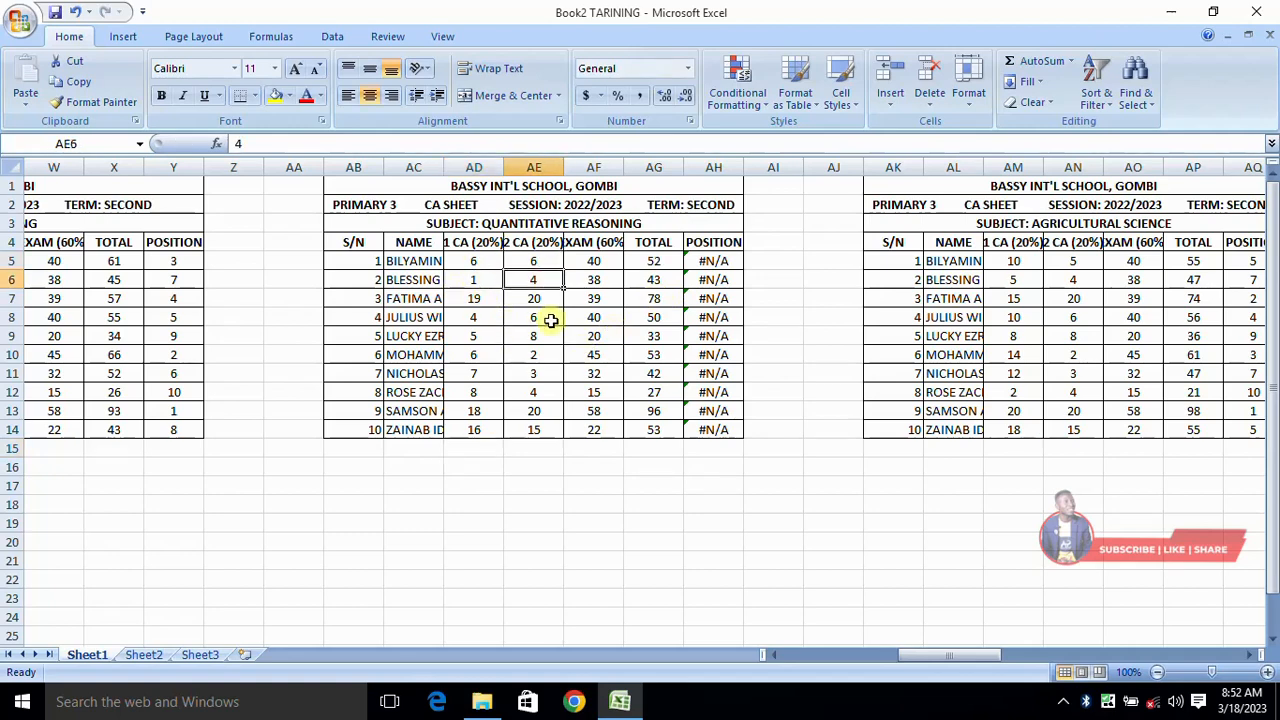
Step: Correct the Quantitative Reasoning position formula in AH5 to =RANK(AG5,$AG$5:$AG$14,0)
left_click(646, 262)
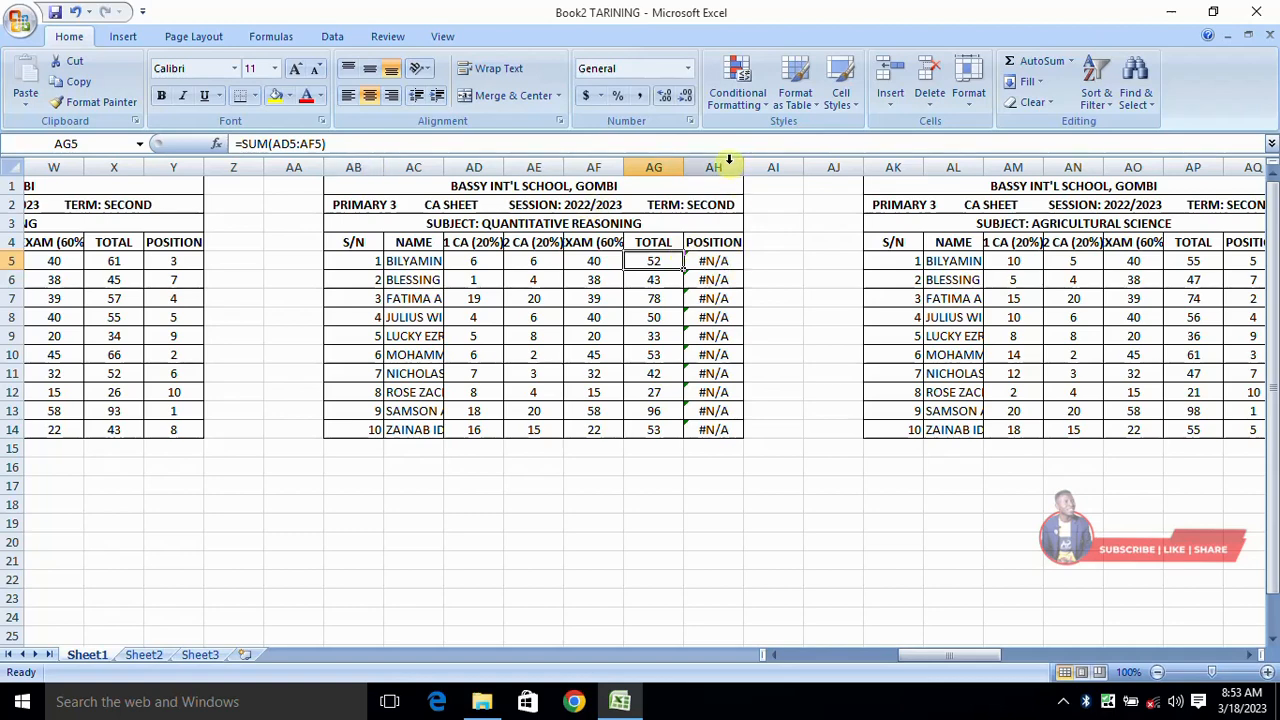
left_click(722, 260)
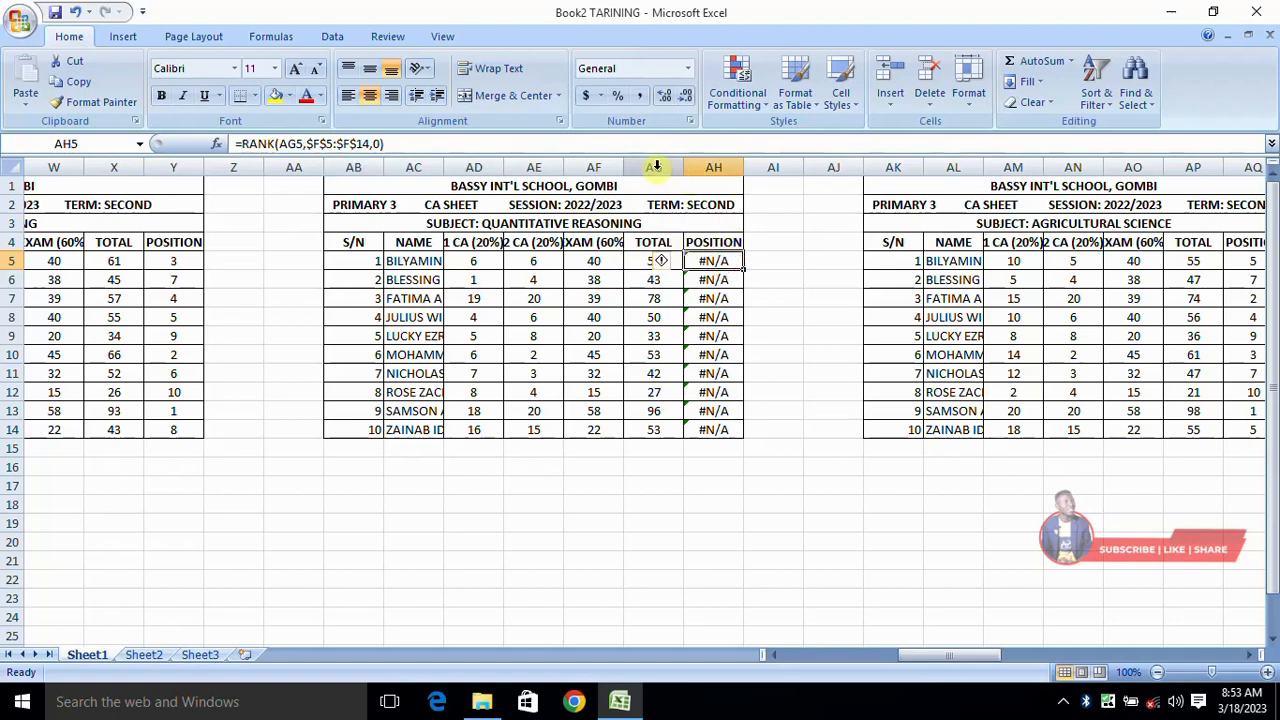
left_click(313, 144)
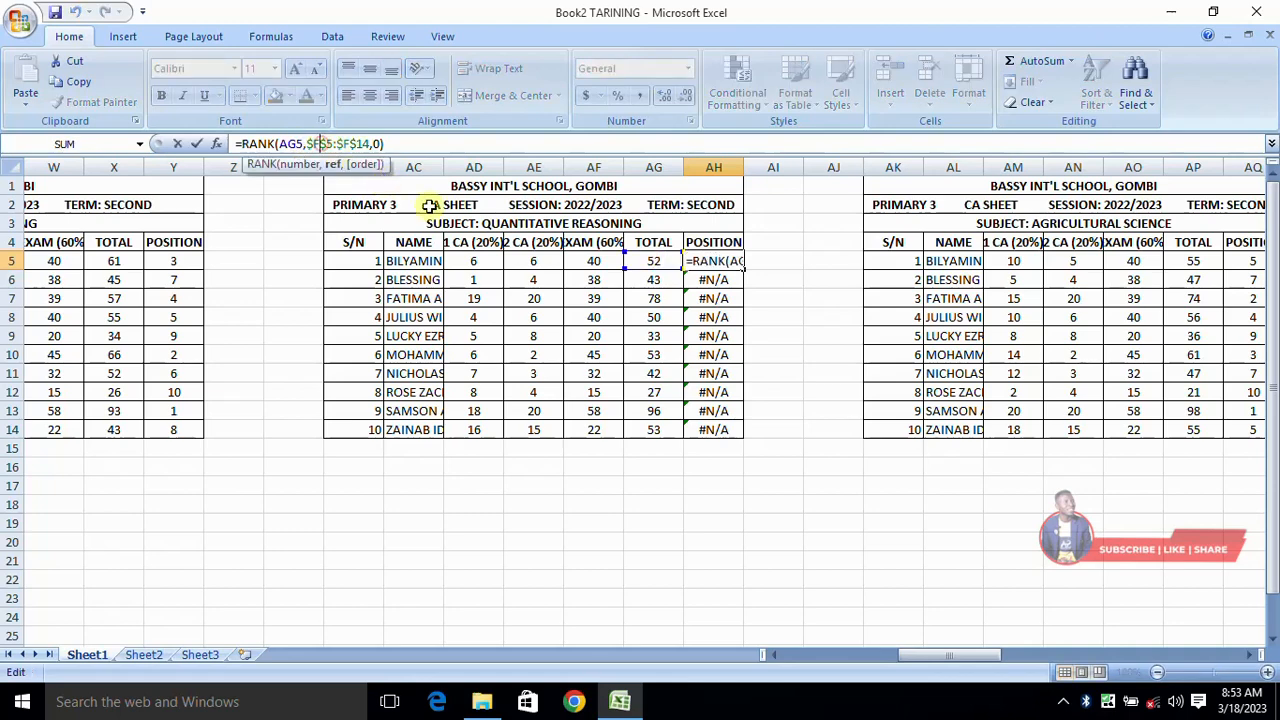
key("BackSpace")
type("AG")
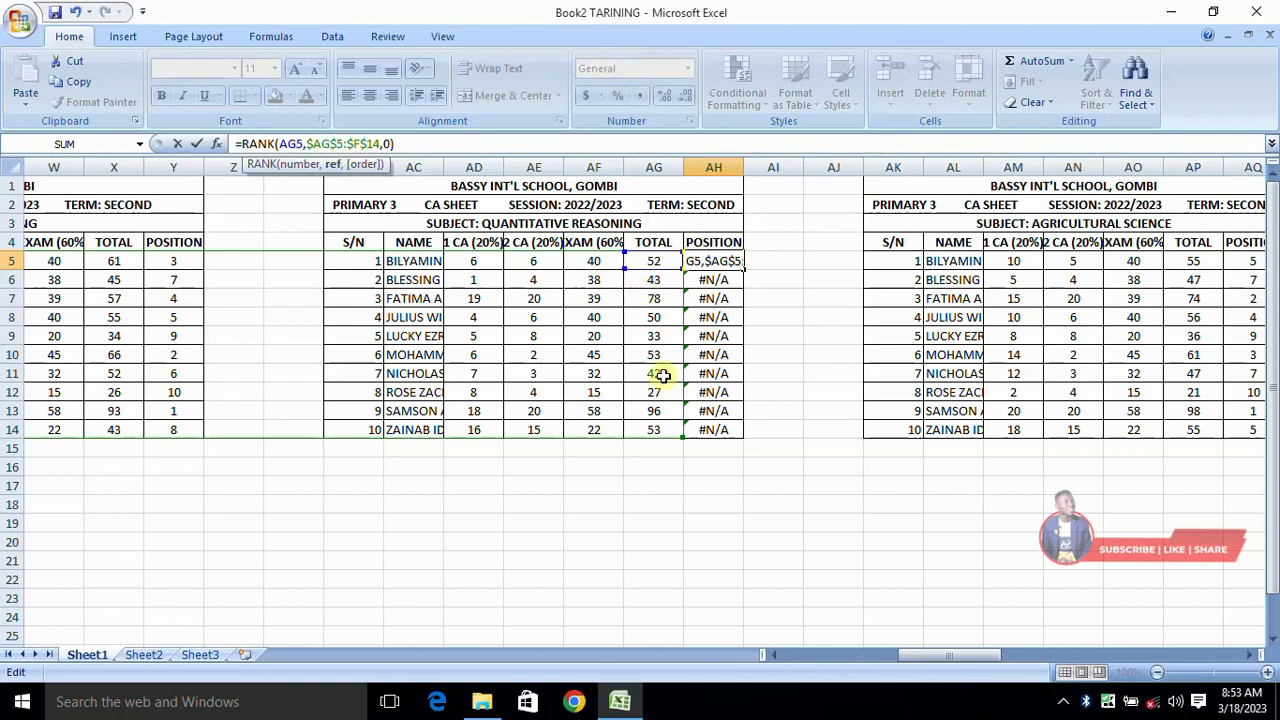
left_click(361, 143)
key("Delete")
key("Delete")
type("$AG")
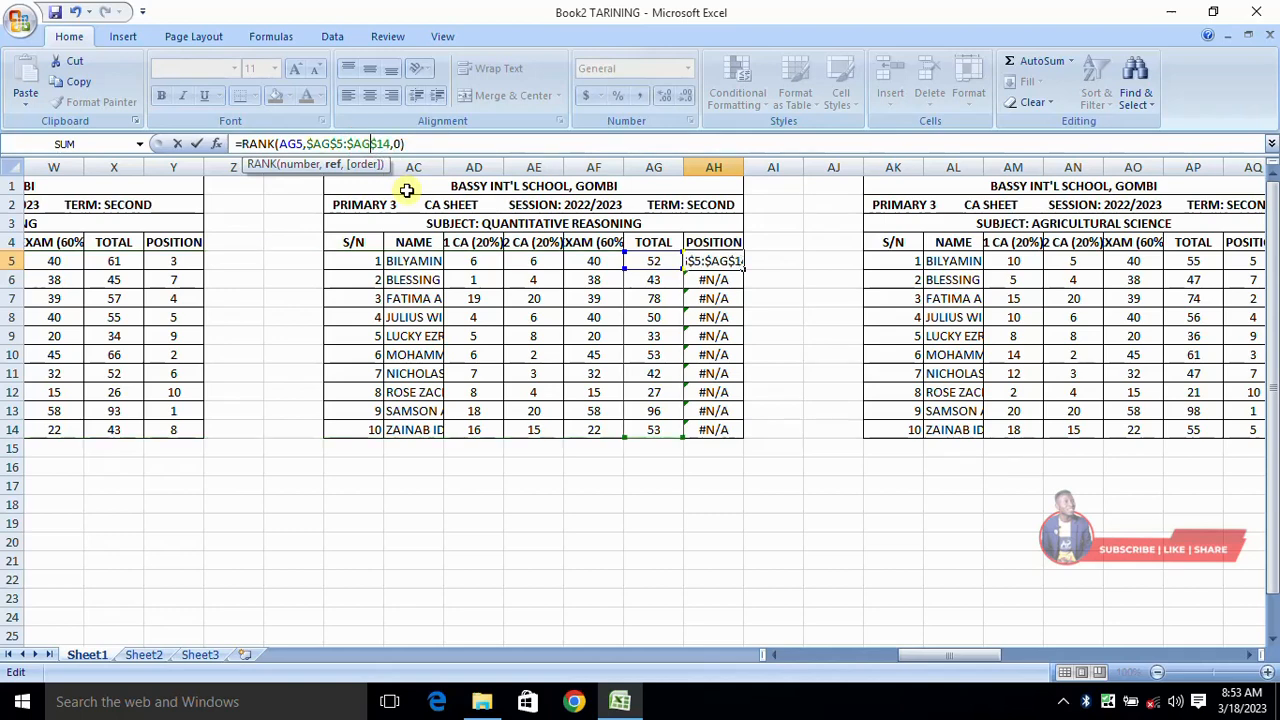
left_click(424, 142)
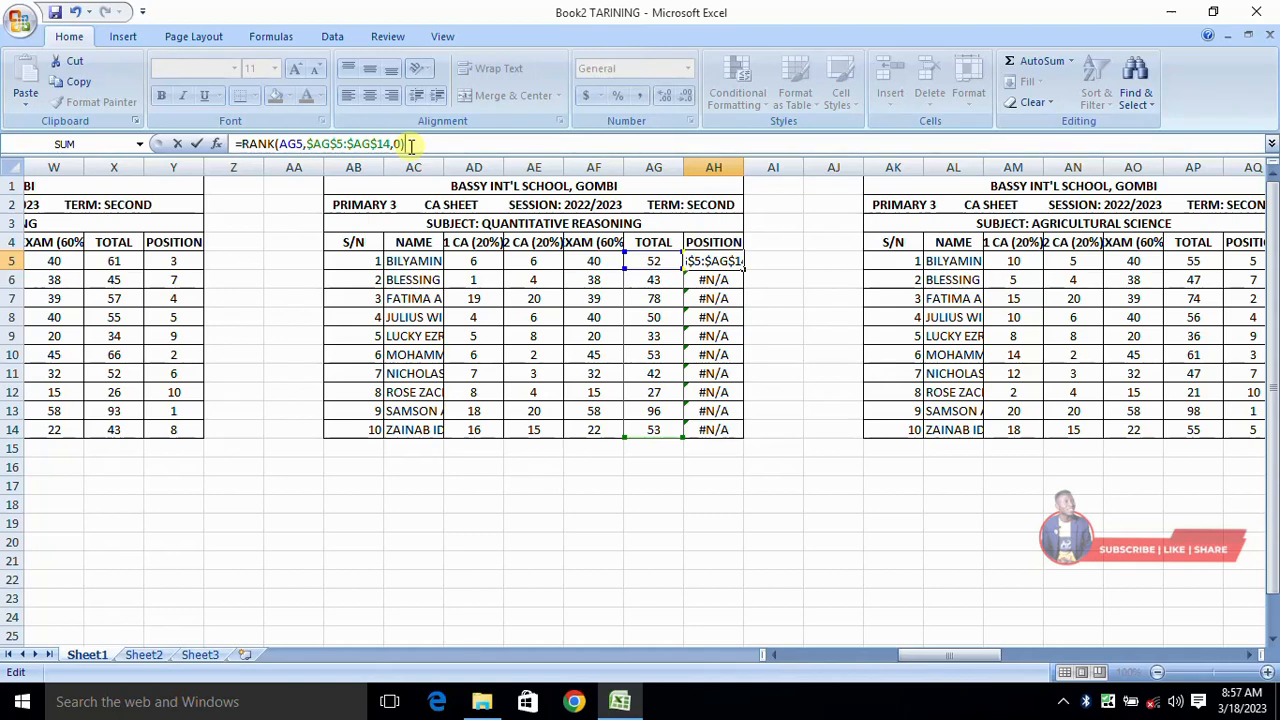
key("Return")
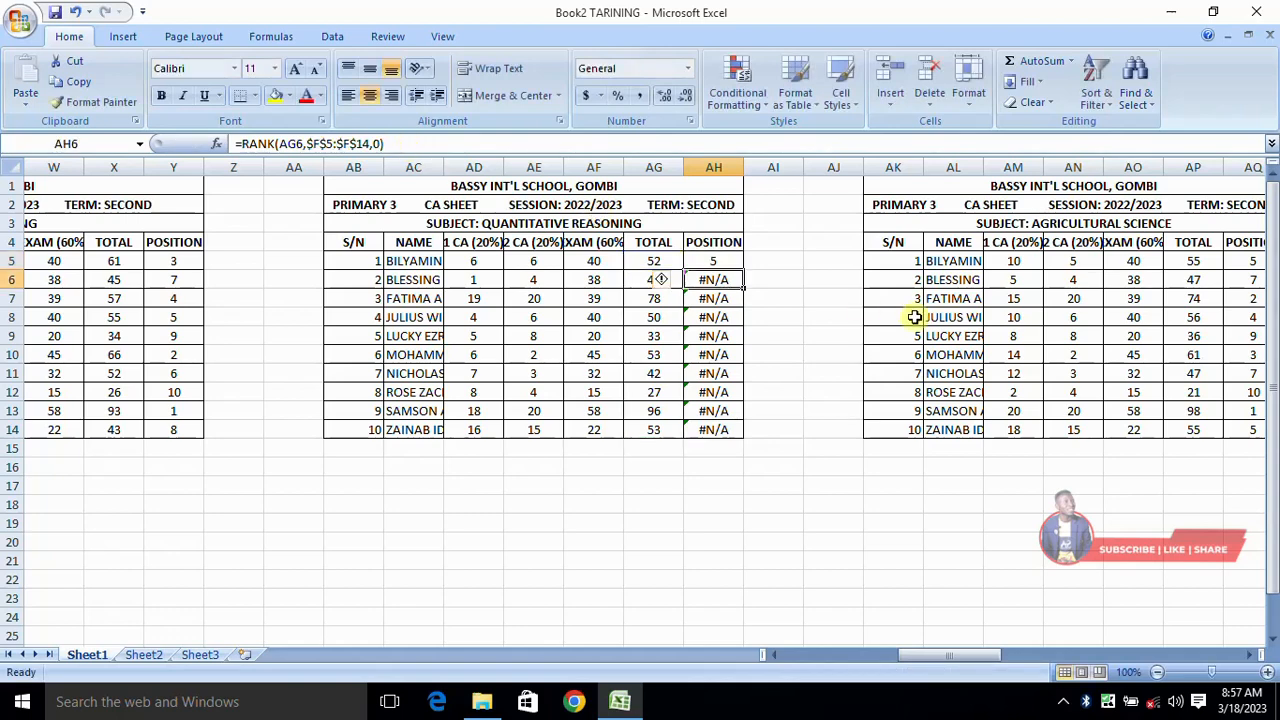
Step: Fill the corrected position formula from AH5 down to AH14
left_click(732, 263)
left_click_drag(742, 269, 734, 430)
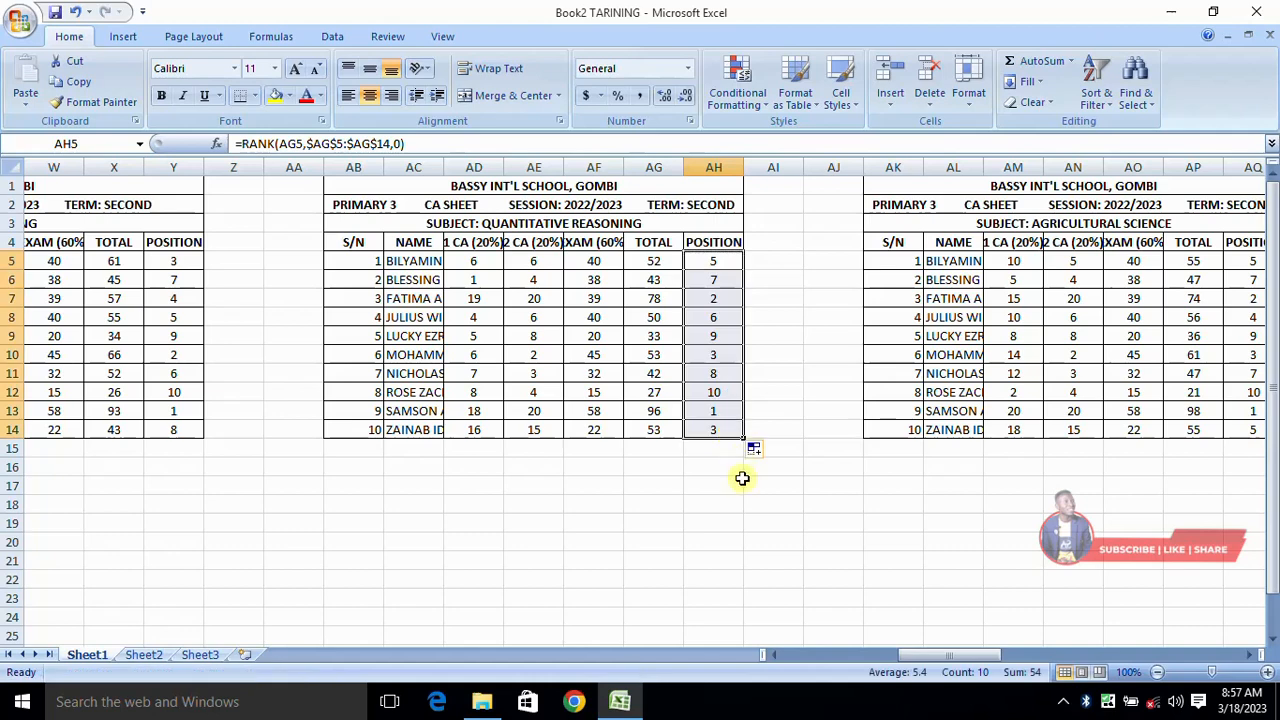
left_click(735, 500)
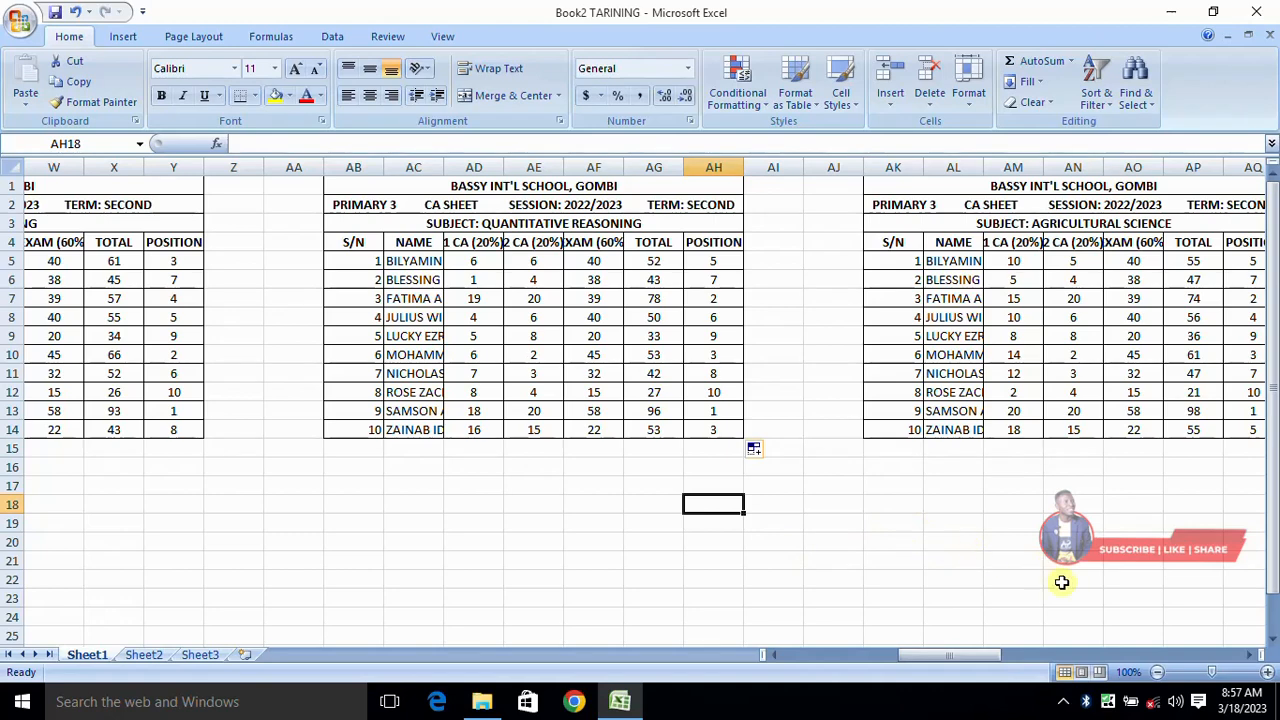
left_click(1064, 703)
left_click(1060, 620)
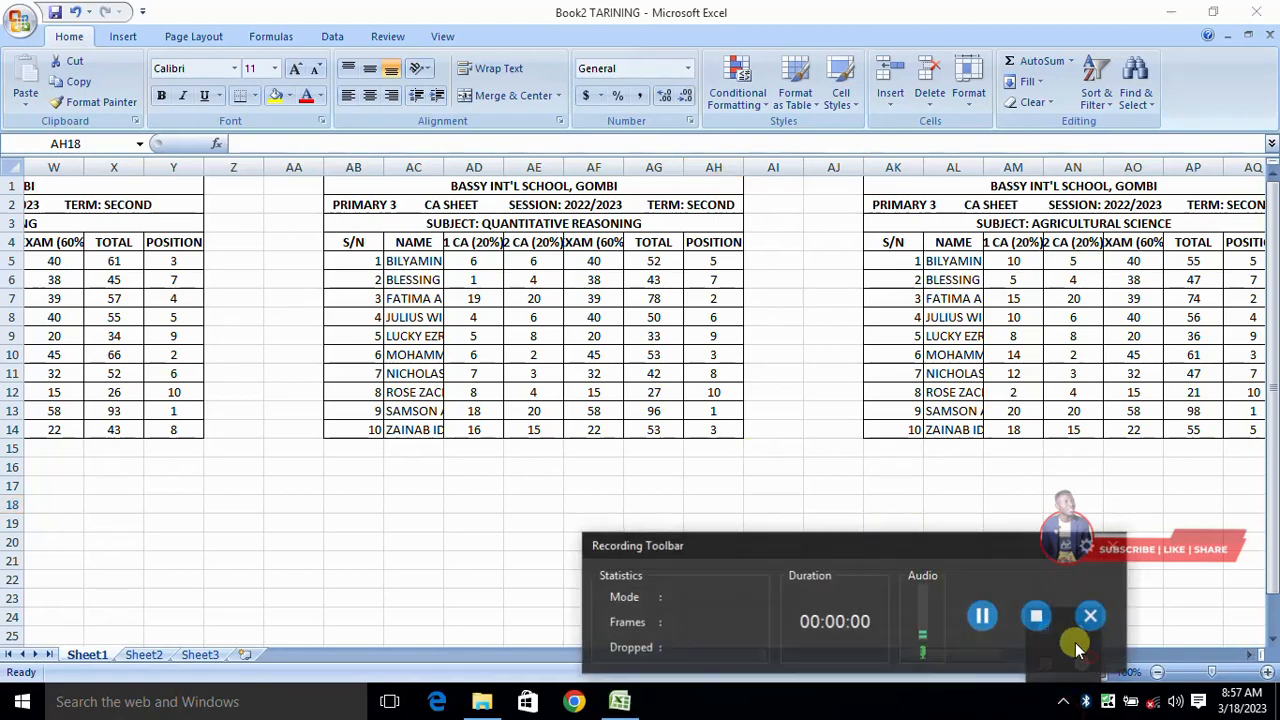